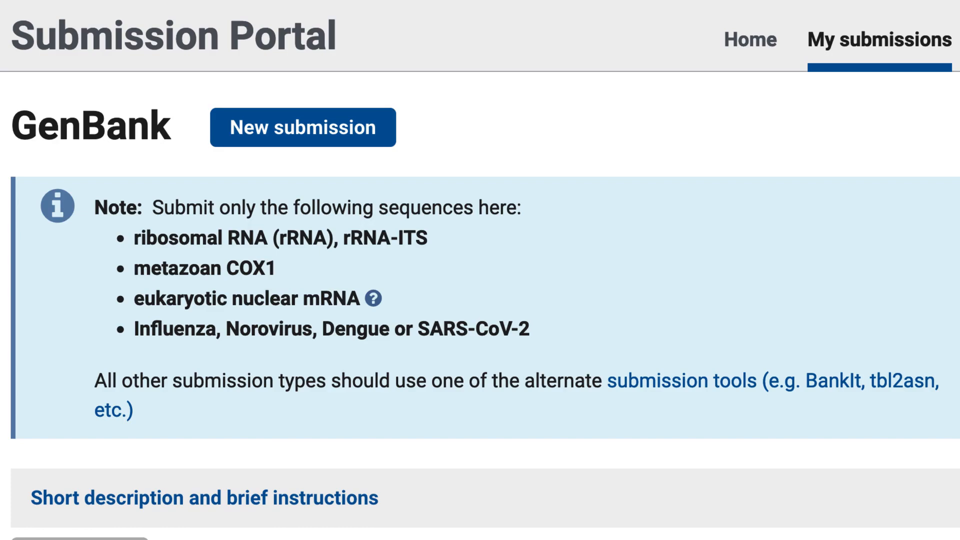
Step: Start a new GenBank submission for eukaryotic nuclear mRNA sequences and continue past the submission type
click(394, 134)
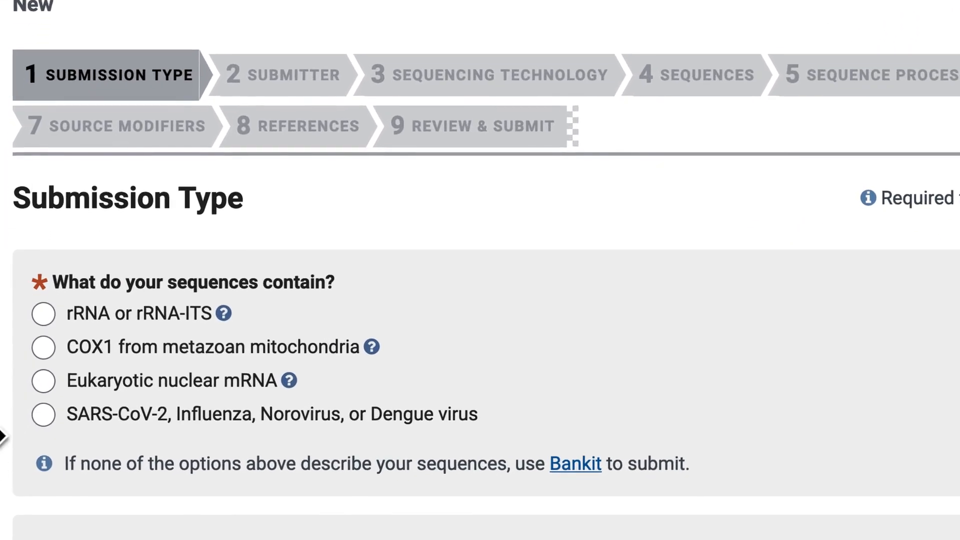
click(46, 389)
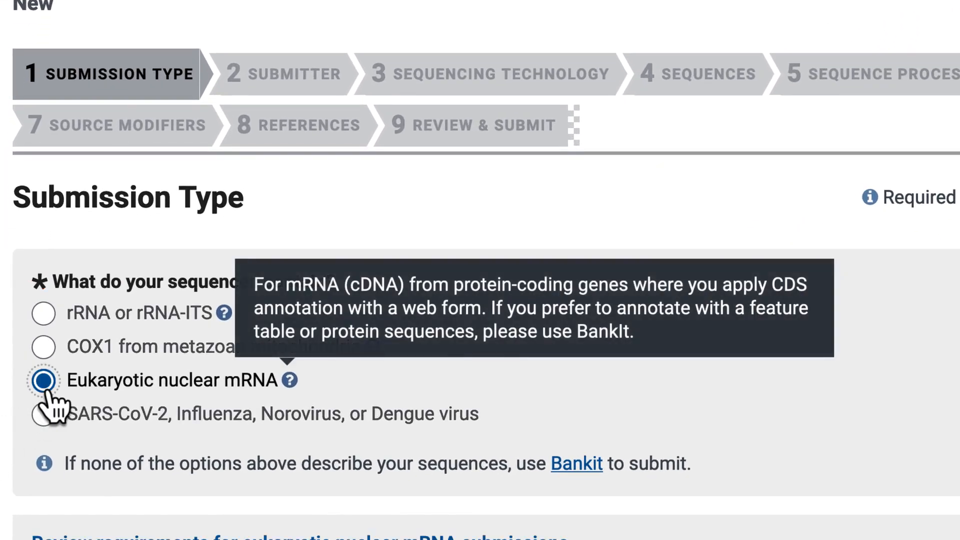
scroll(47, 400, down, 5)
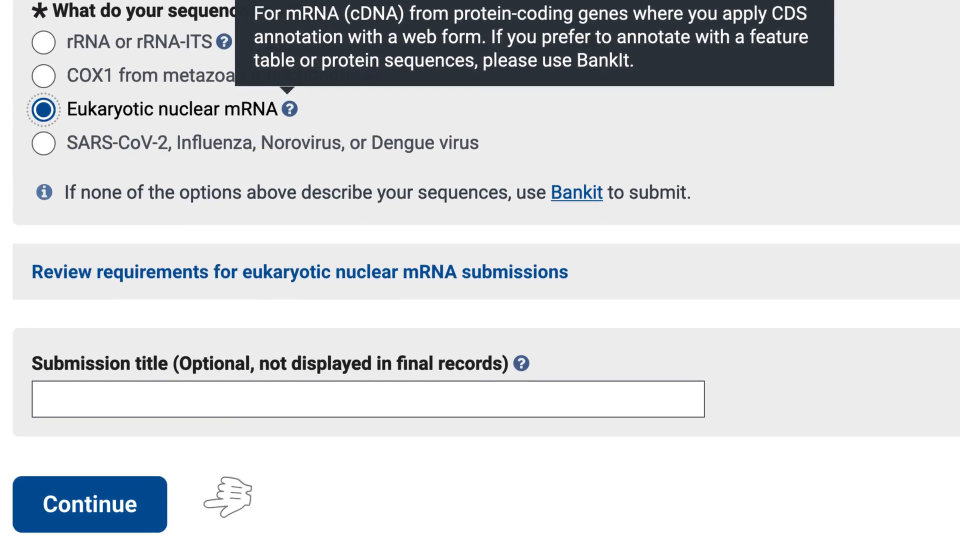
click(161, 500)
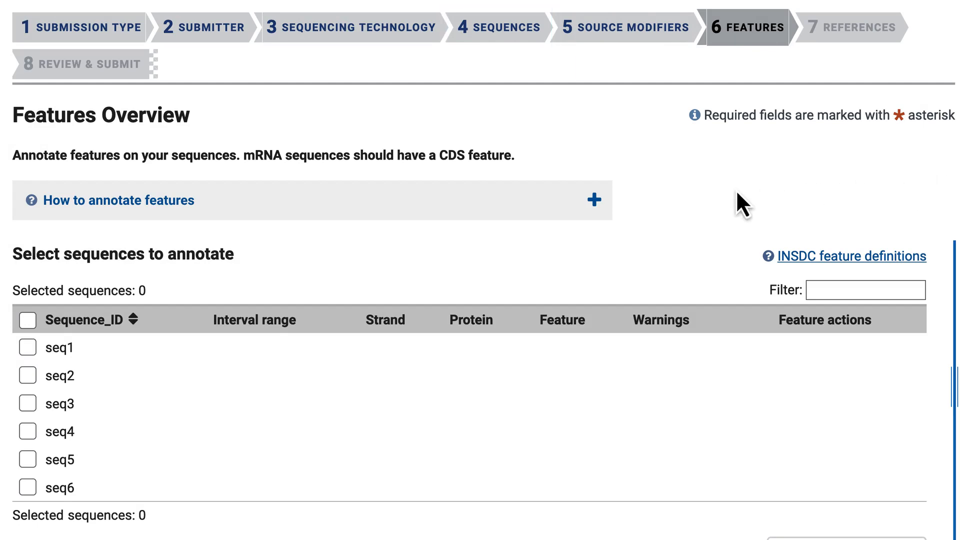
Step: Read the instructions on how to annotate features, and collapse them again
click(595, 199)
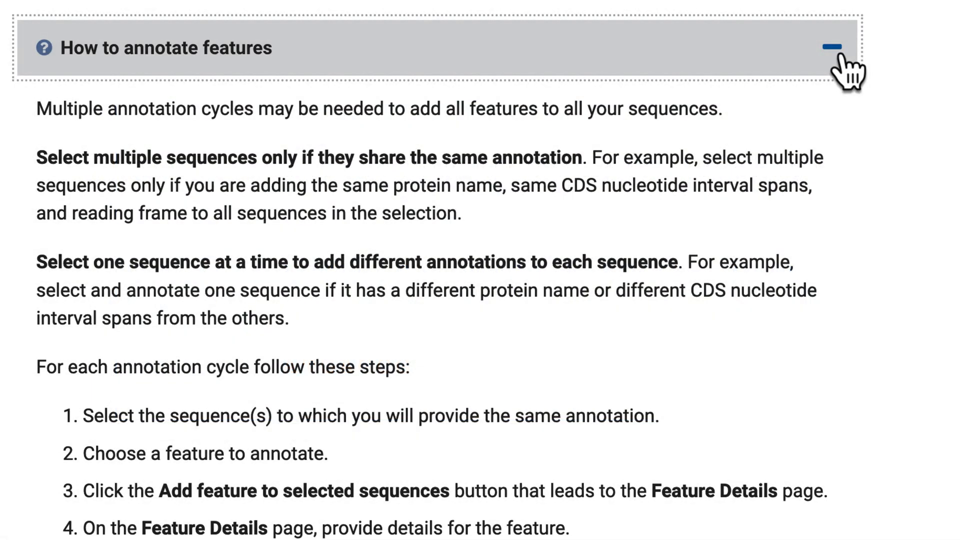
click(832, 48)
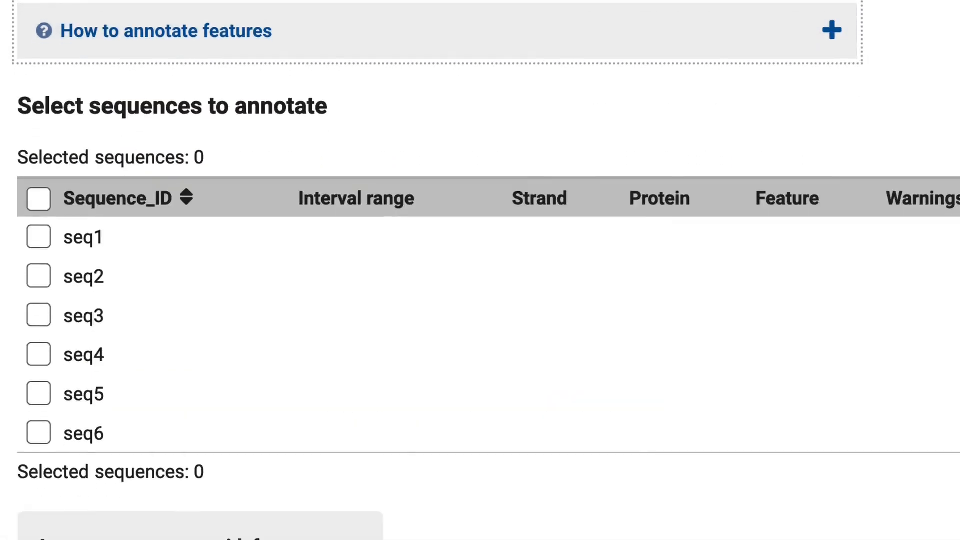
Step: Select sequences seq1 through seq4 and start adding a CDS feature to them
scroll(480, 270, down, 3)
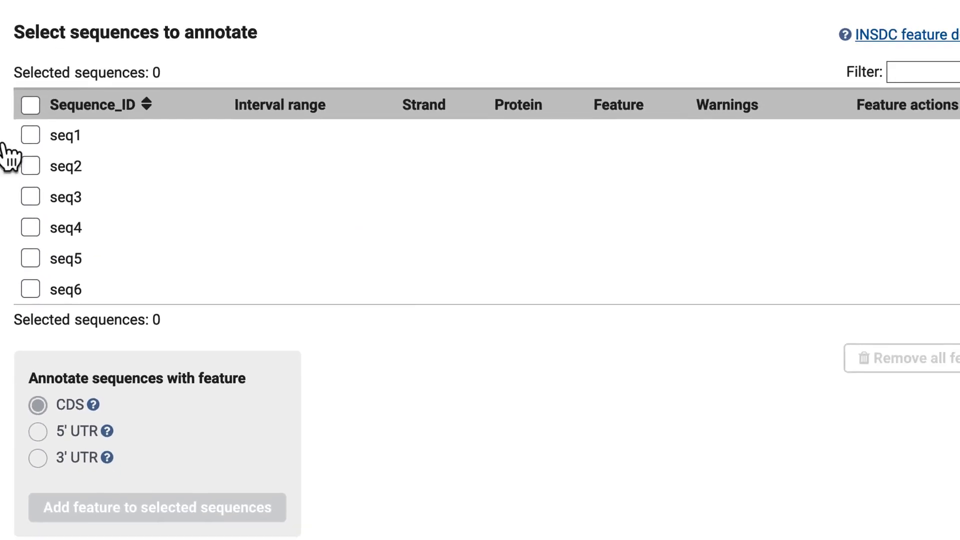
click(30, 135)
click(30, 166)
click(30, 196)
click(30, 227)
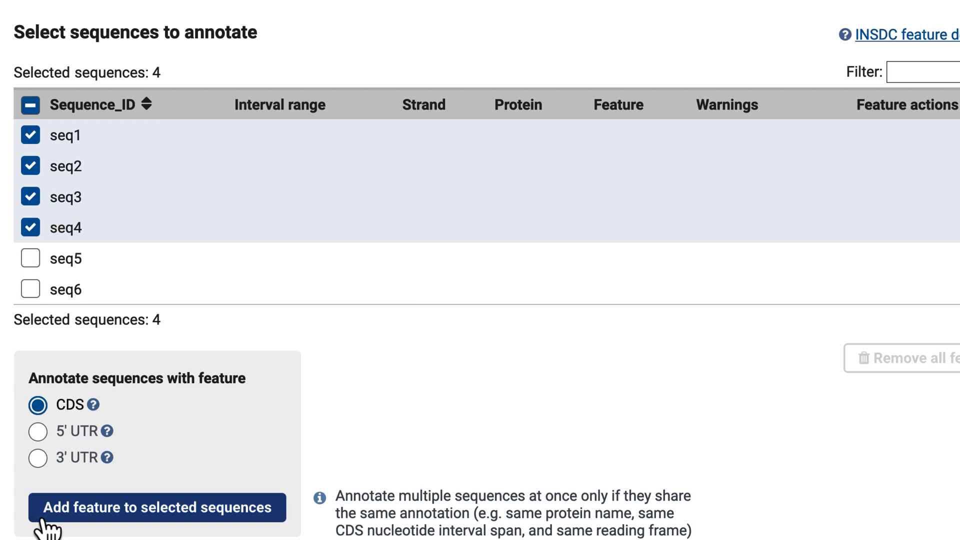
click(44, 521)
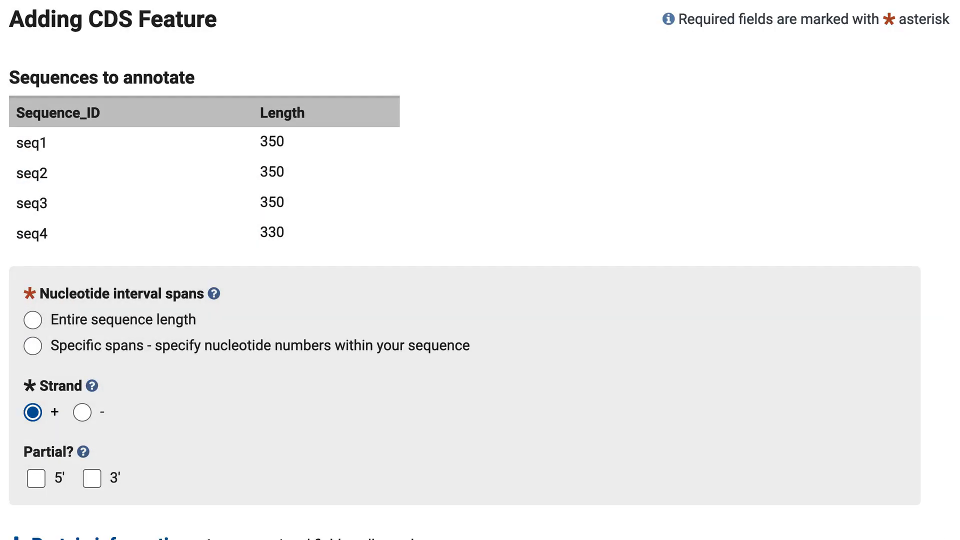
Step: Set the CDS to span the entire sequence length, partial at both the 5' and 3' ends, with reading frame 1
scroll(480, 270, down, 5)
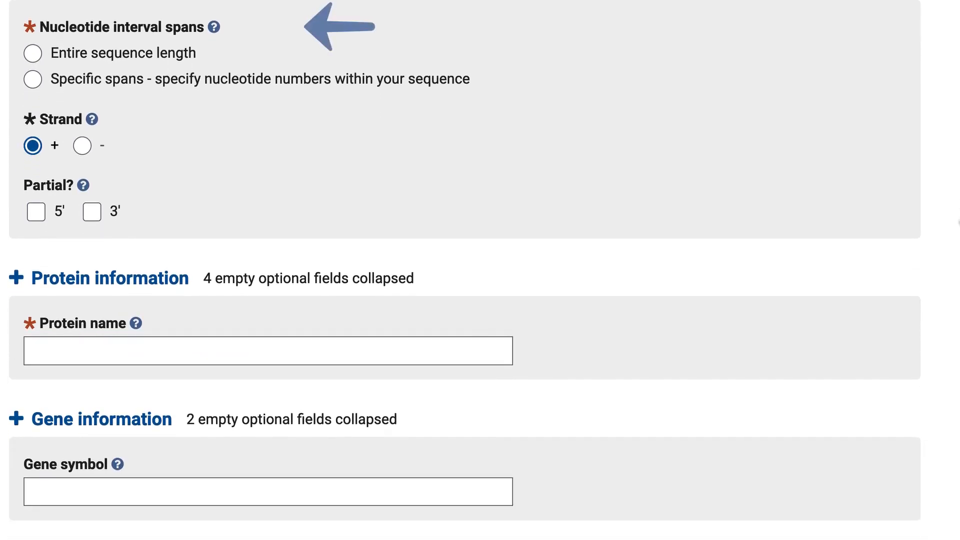
click(33, 54)
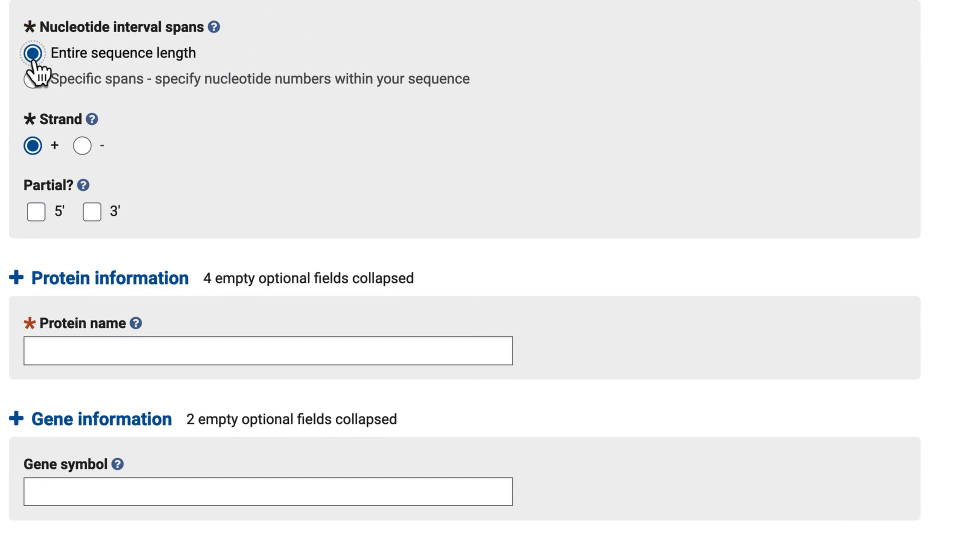
mouse_move(82, 188)
click(36, 212)
click(91, 212)
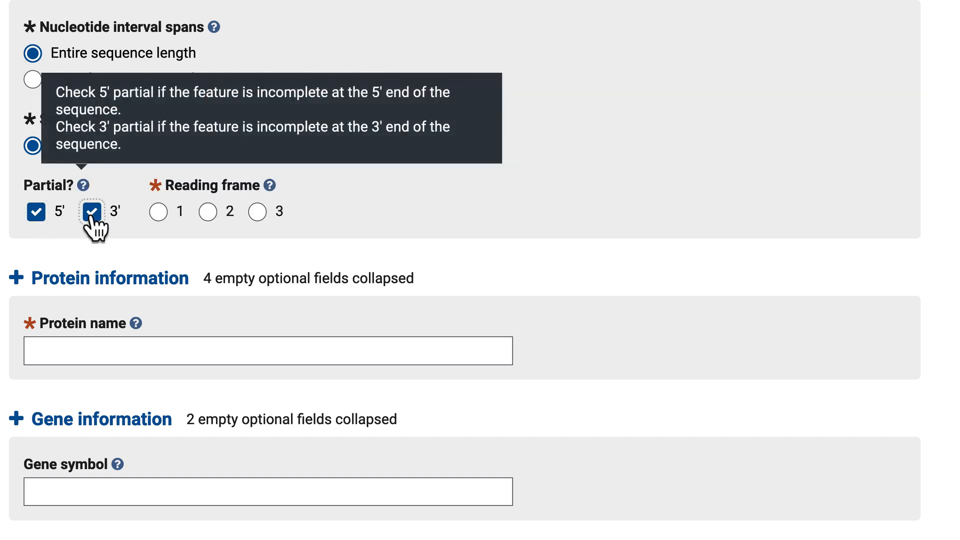
click(158, 212)
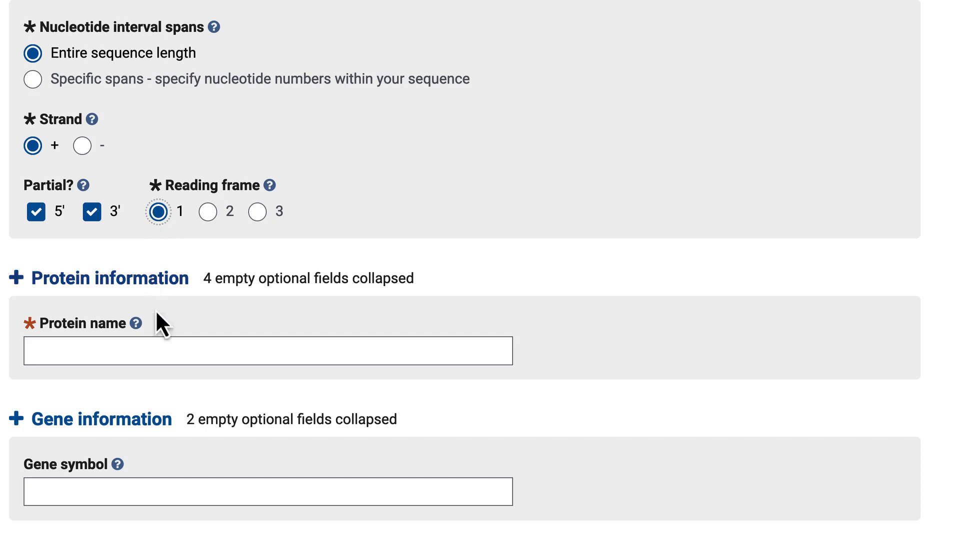
Step: Name the protein histone 3 and accept the CDS feature for seq1 through seq4
click(155, 352)
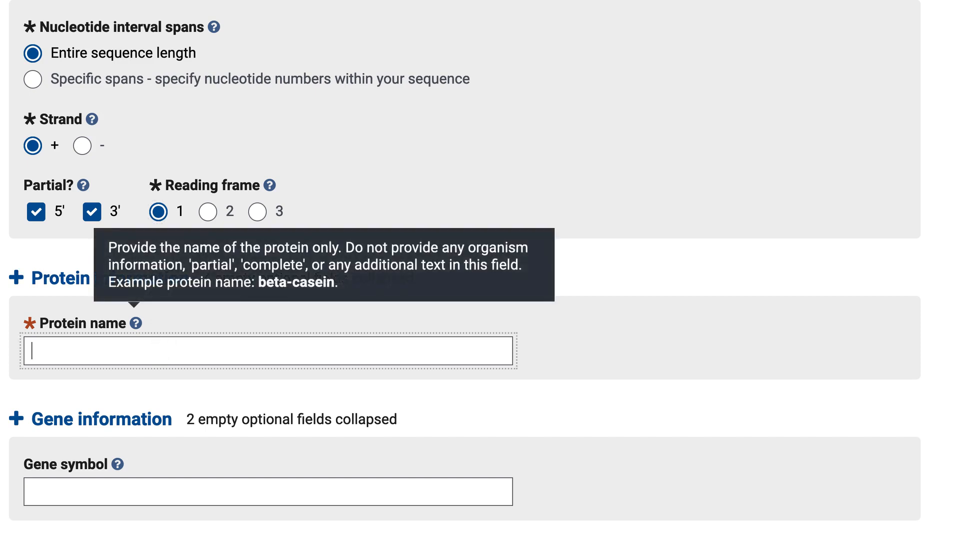
text(histone 3)
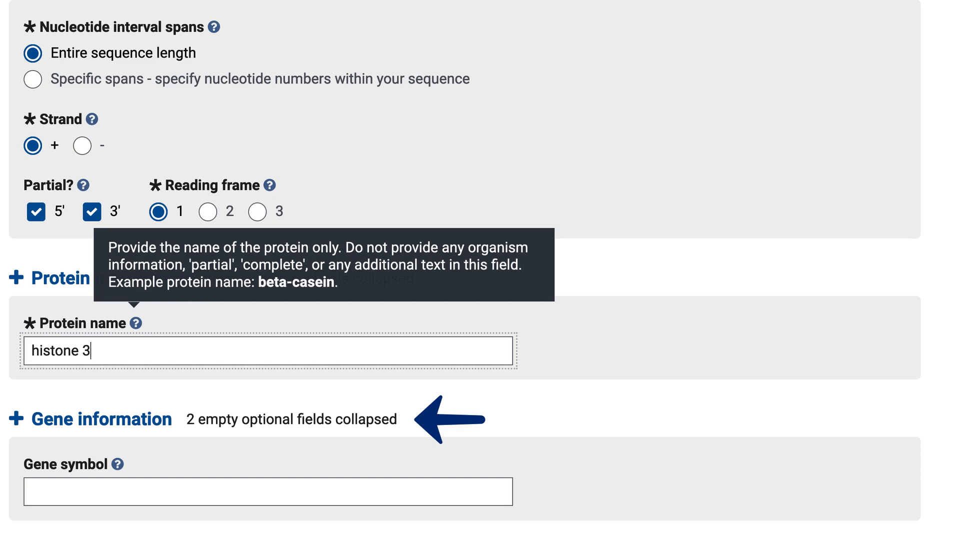
scroll(465, 270, down, 2)
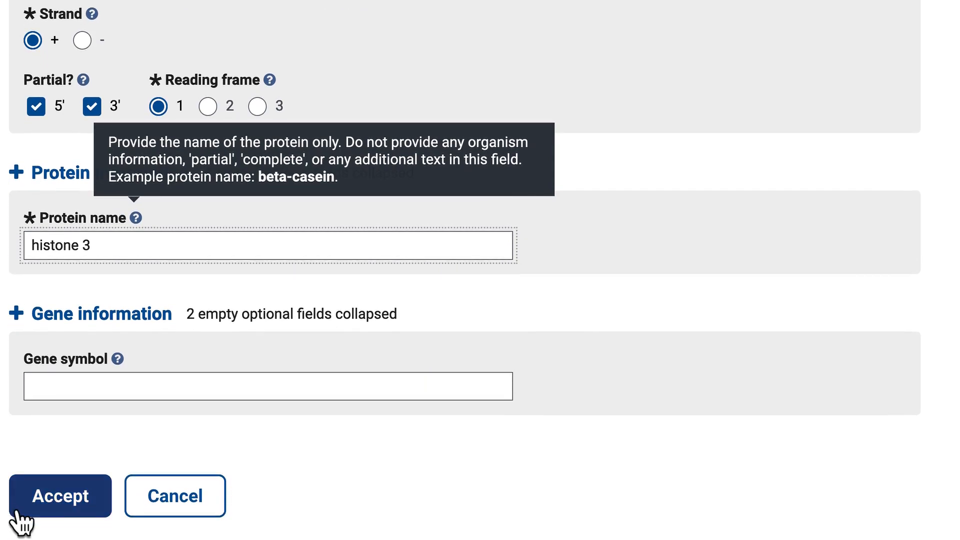
click(18, 508)
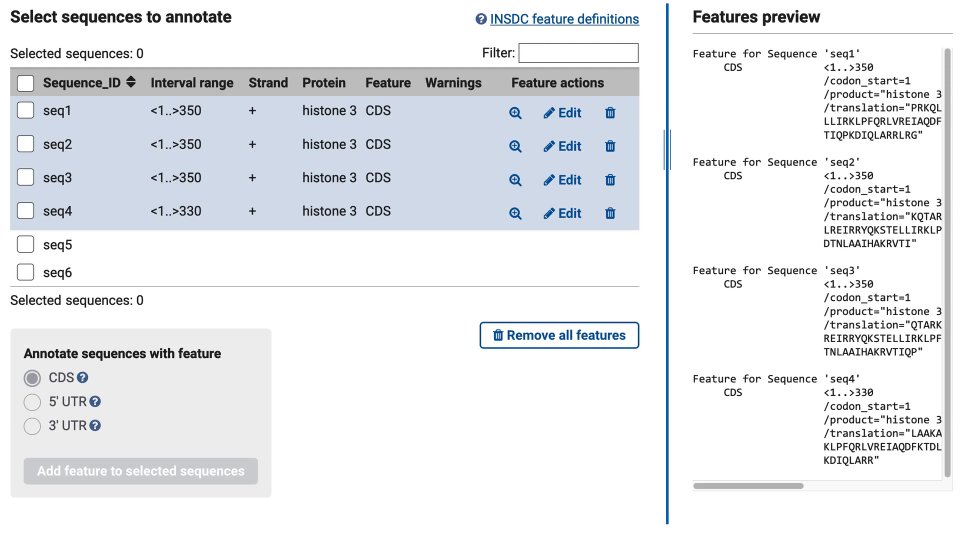
Step: Locate the seq2 CDS in the features preview and trace the seq4 CDS from the preview to its table row
click(514, 148)
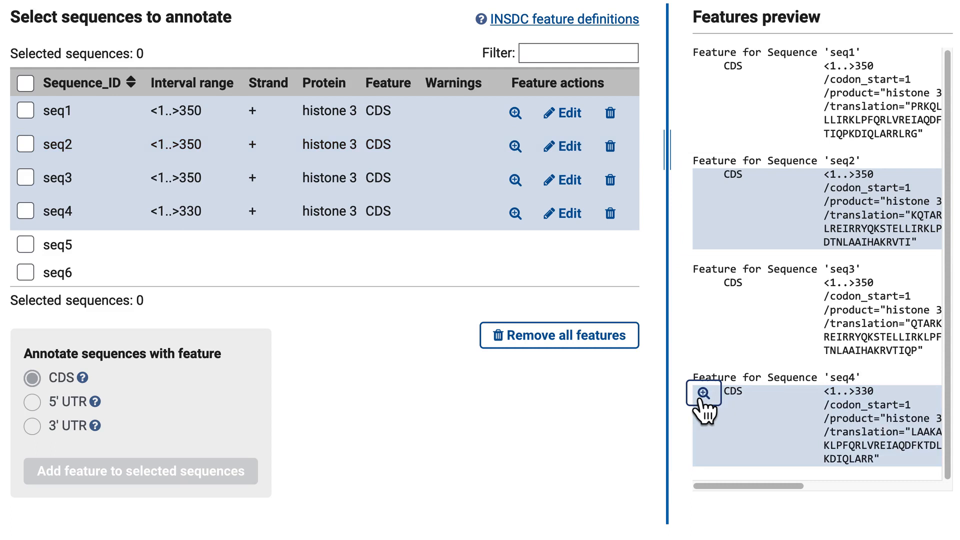
click(702, 395)
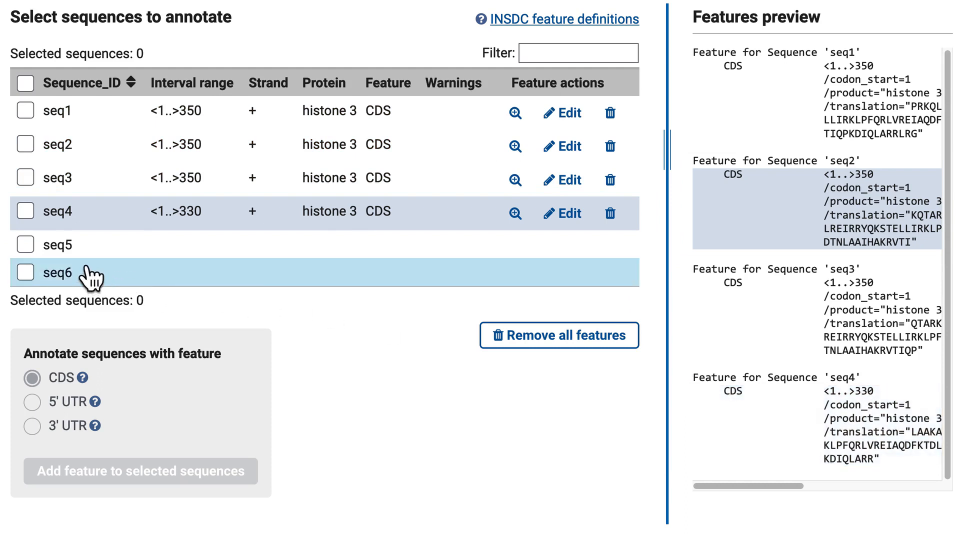
Step: Start a CDS feature for seq5 and seq6 covering the entire sequence length, partial at 5' and 3', with reading frame 2
click(22, 245)
click(25, 273)
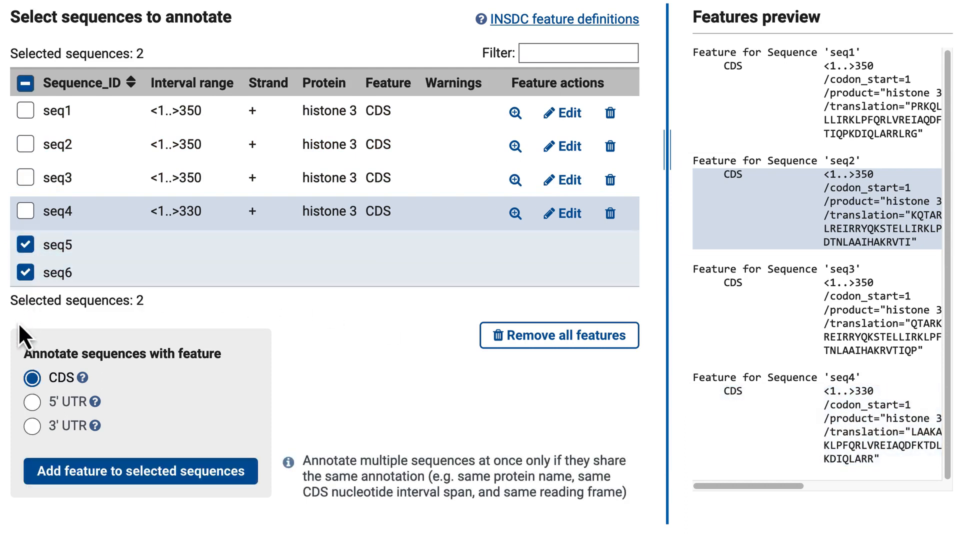
click(31, 479)
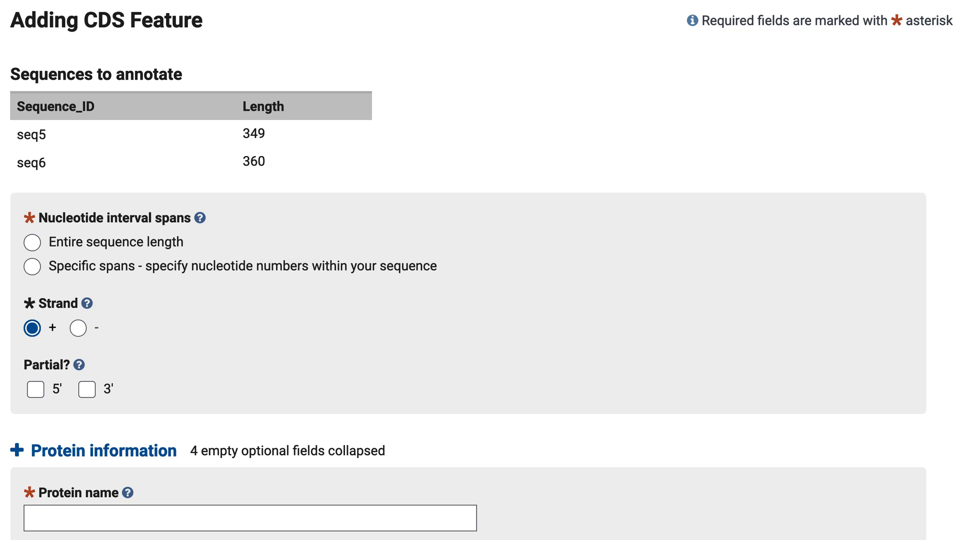
click(31, 243)
click(34, 390)
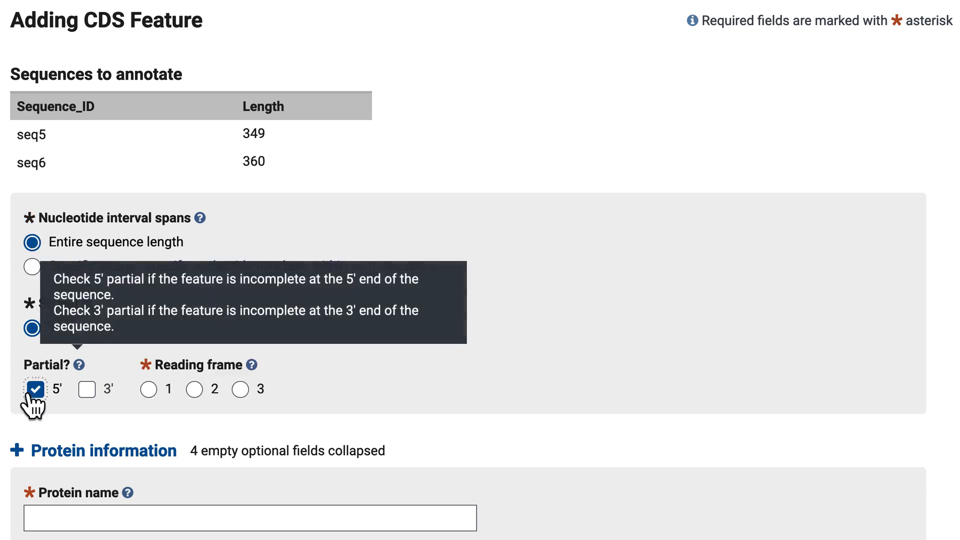
click(86, 390)
click(194, 389)
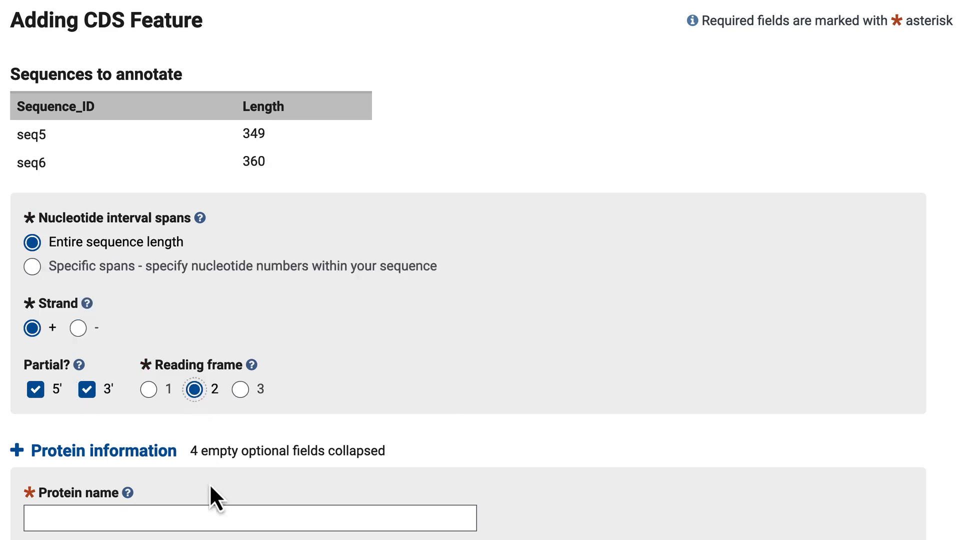
Step: Enter histone 3 as the protein name and accept the CDS feature for seq5 and seq6
click(213, 517)
text(histo)
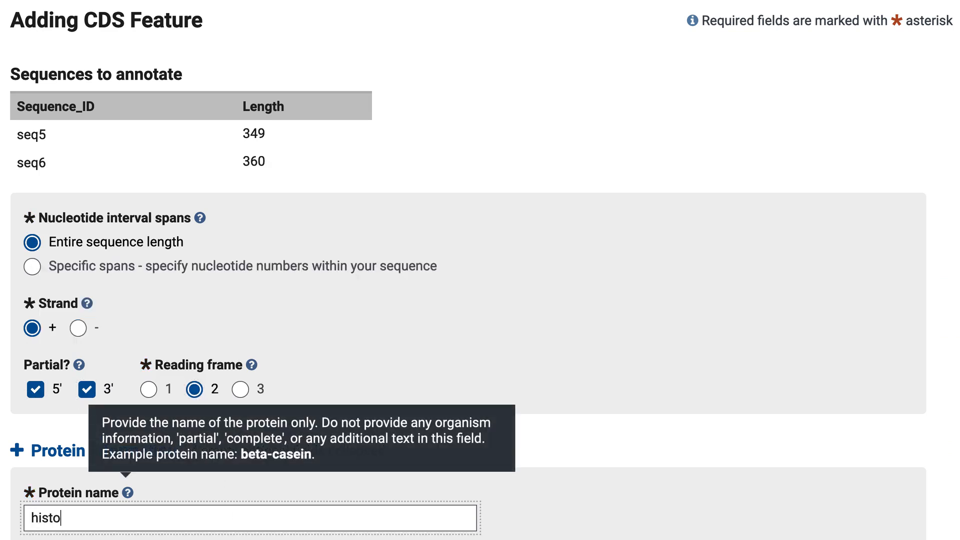
text(ne 3)
scroll(480, 270, down, 5)
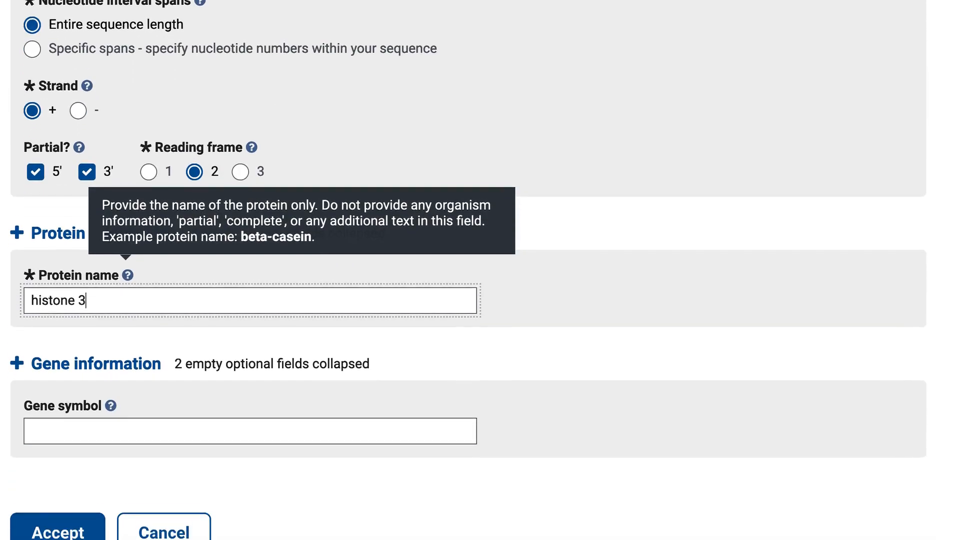
click(85, 479)
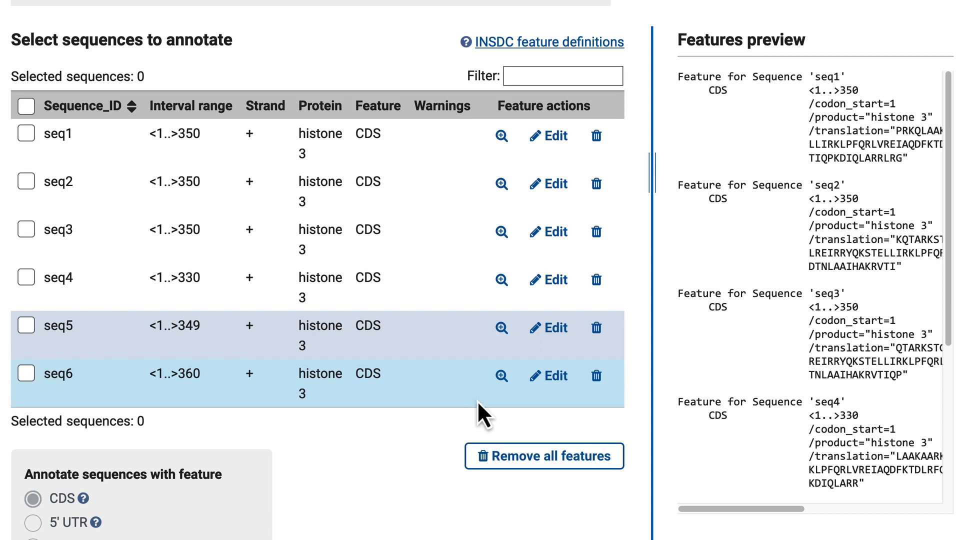
Step: Check the seq6 CDS in the features preview and continue to the References section
click(501, 376)
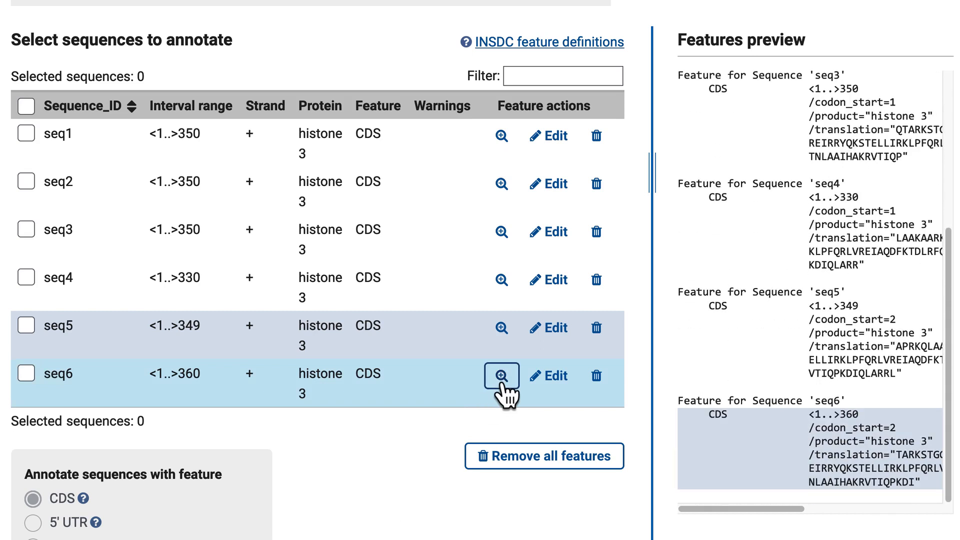
scroll(505, 395, down, 5)
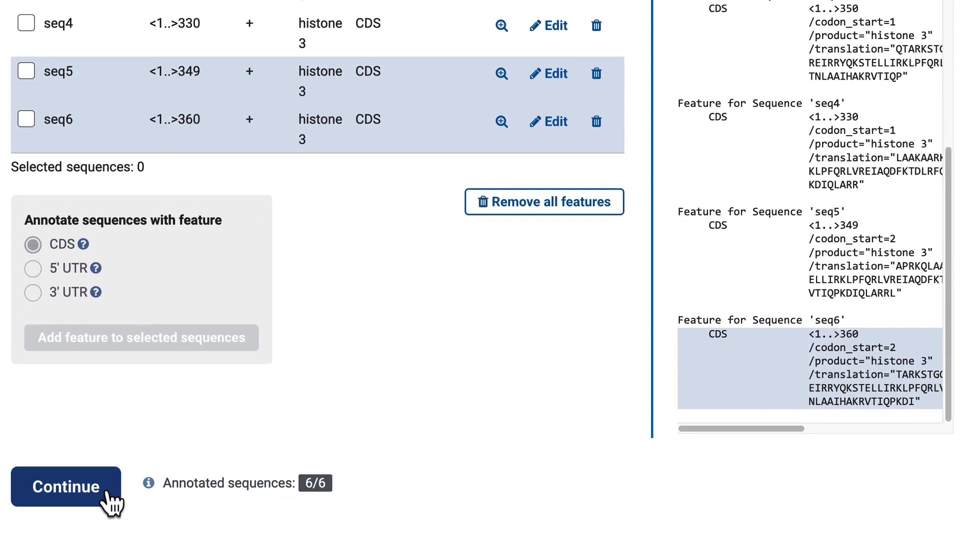
click(106, 495)
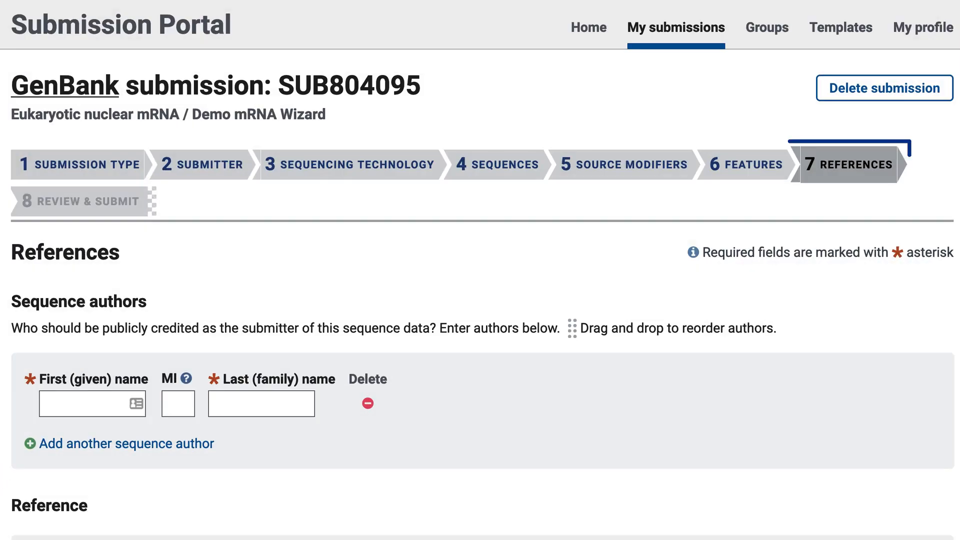